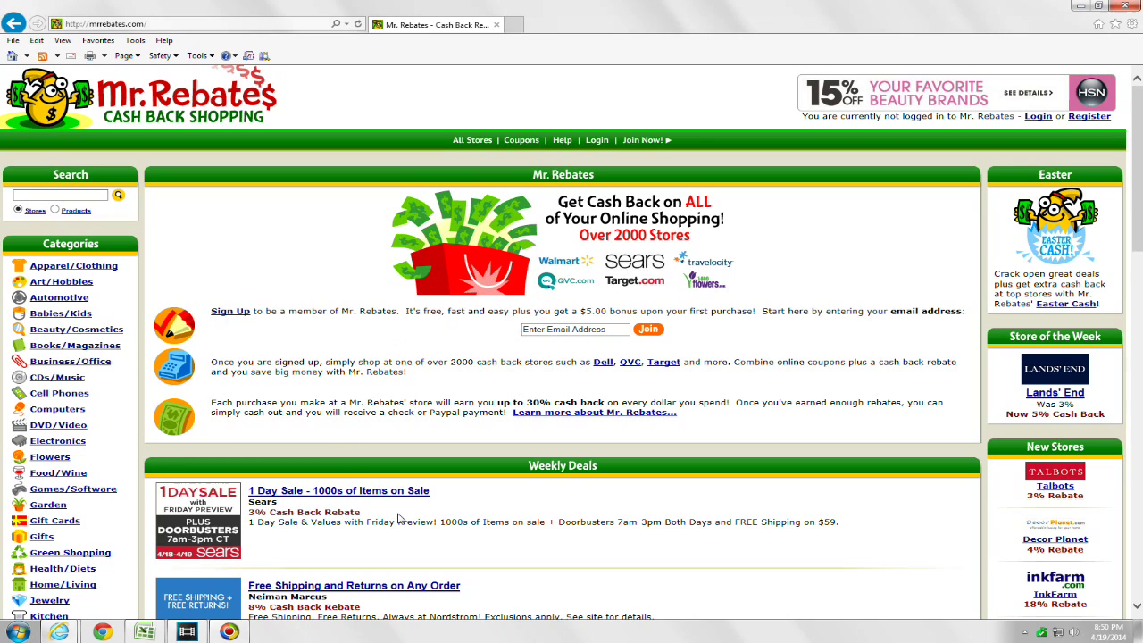
Step: Highlight the Shoebuy 8% and HP 5% Cash Back Rebate offers on the deals page
{"action": "scroll", "coordinate": [353, 465], "scroll_direction": "down", "scroll_amount": 5}
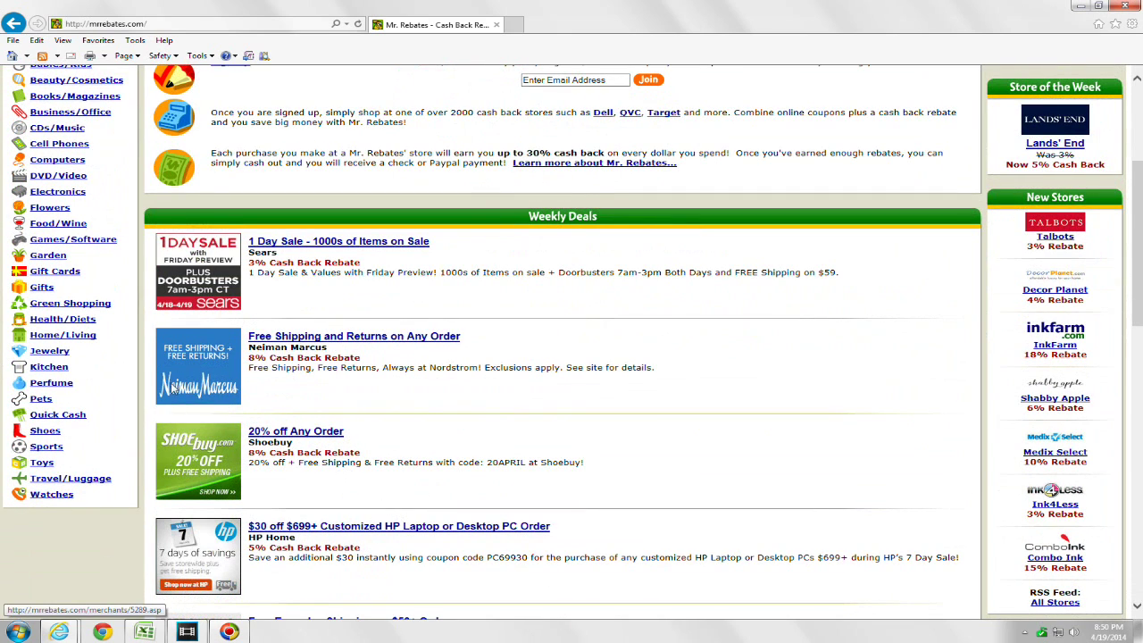
{"action": "scroll", "coordinate": [309, 427], "scroll_direction": "down", "scroll_amount": 3}
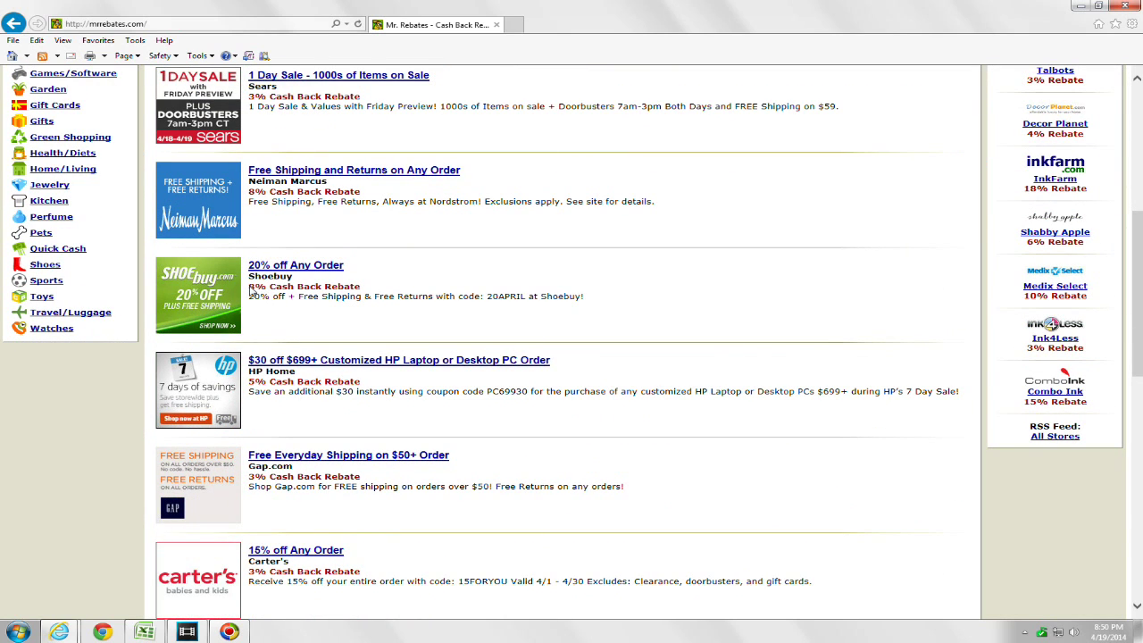
{"action": "left_click_drag", "start_coordinate": [249, 288], "coordinate": [360, 294]}
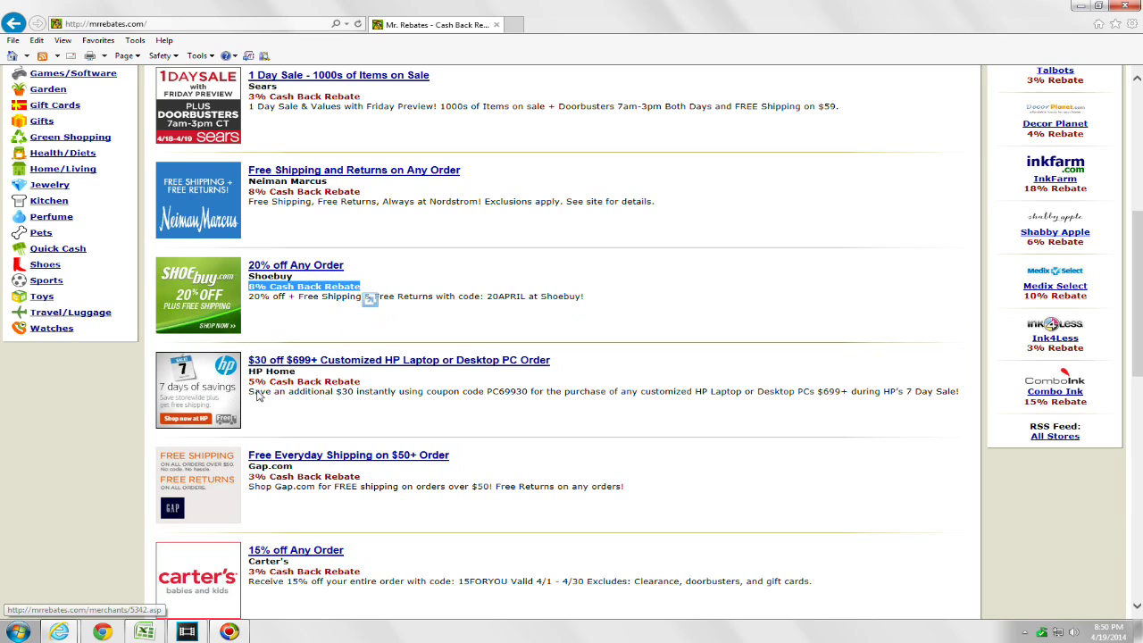
{"action": "left_click_drag", "start_coordinate": [249, 382], "coordinate": [357, 383]}
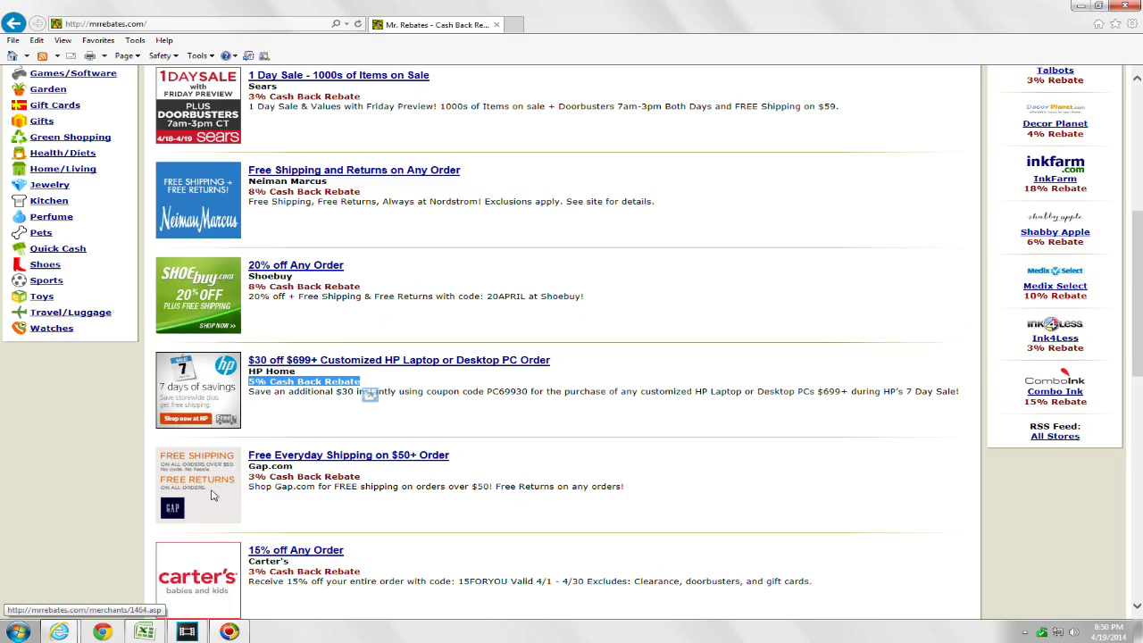
{"action": "scroll", "coordinate": [259, 545], "scroll_direction": "down", "scroll_amount": 3}
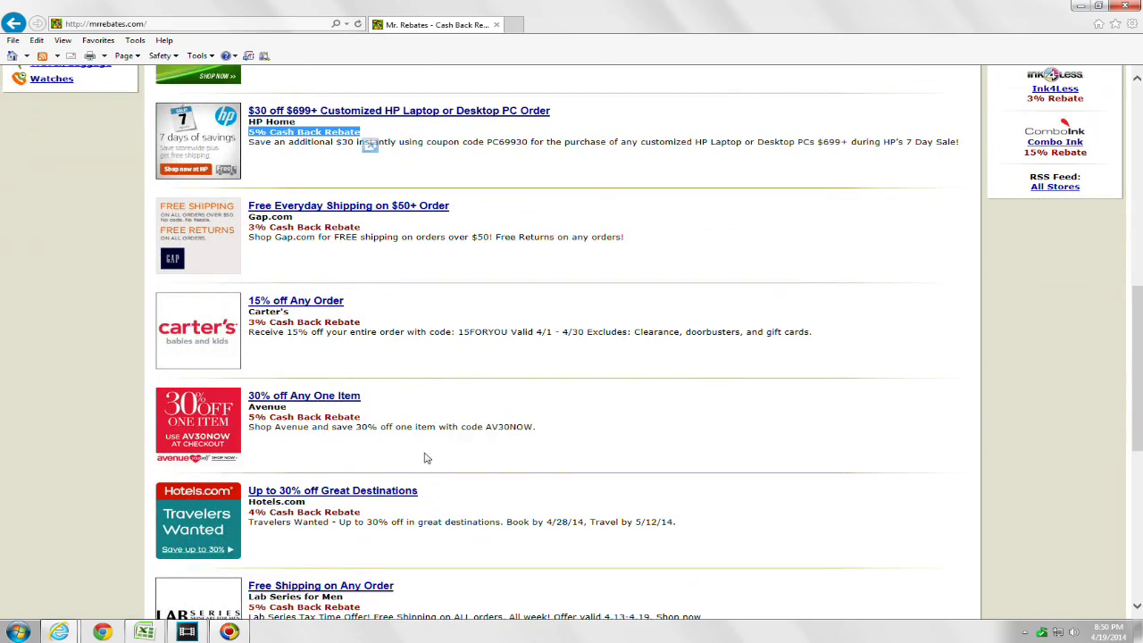
{"action": "scroll", "coordinate": [429, 393], "scroll_direction": "up", "scroll_amount": 2}
{"action": "scroll", "coordinate": [434, 391], "scroll_direction": "up", "scroll_amount": 7}
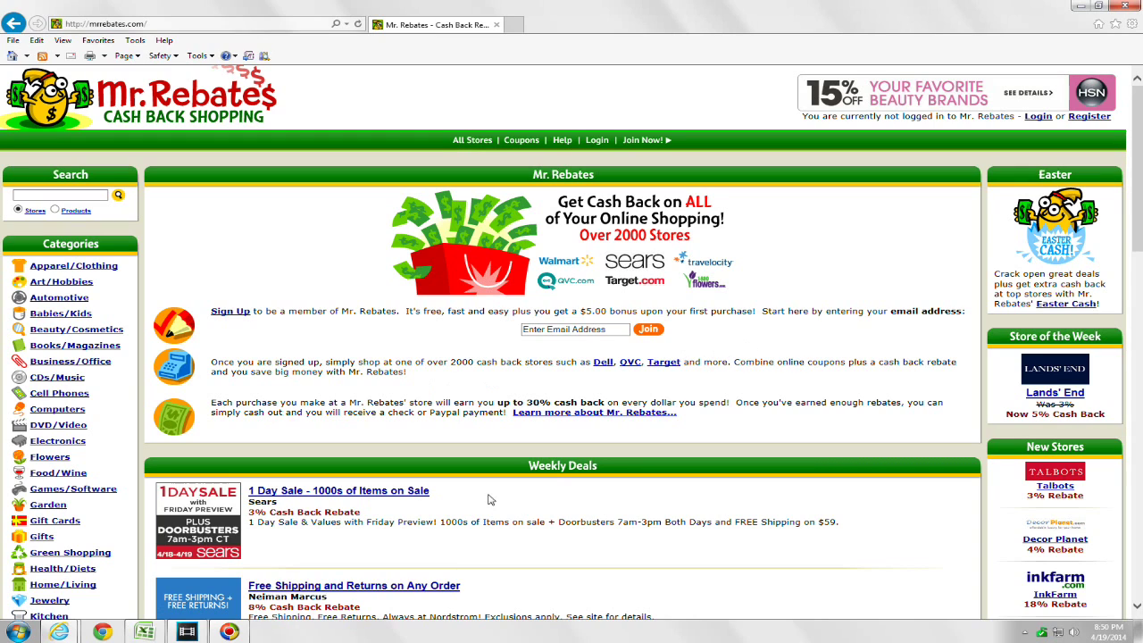
{"action": "mouse_move", "coordinate": [187, 631]}
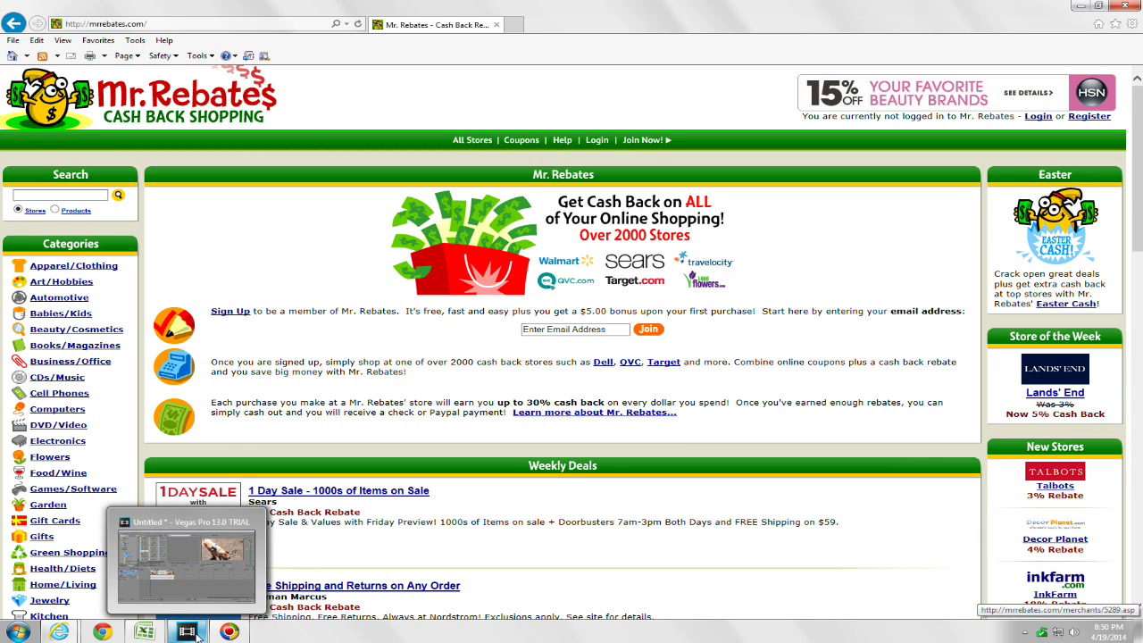
Step: In Vegas, remove IMG_8398.MOV's velocity envelope, nudge the clip left, and add a new one
{"action": "left_click", "coordinate": [188, 631]}
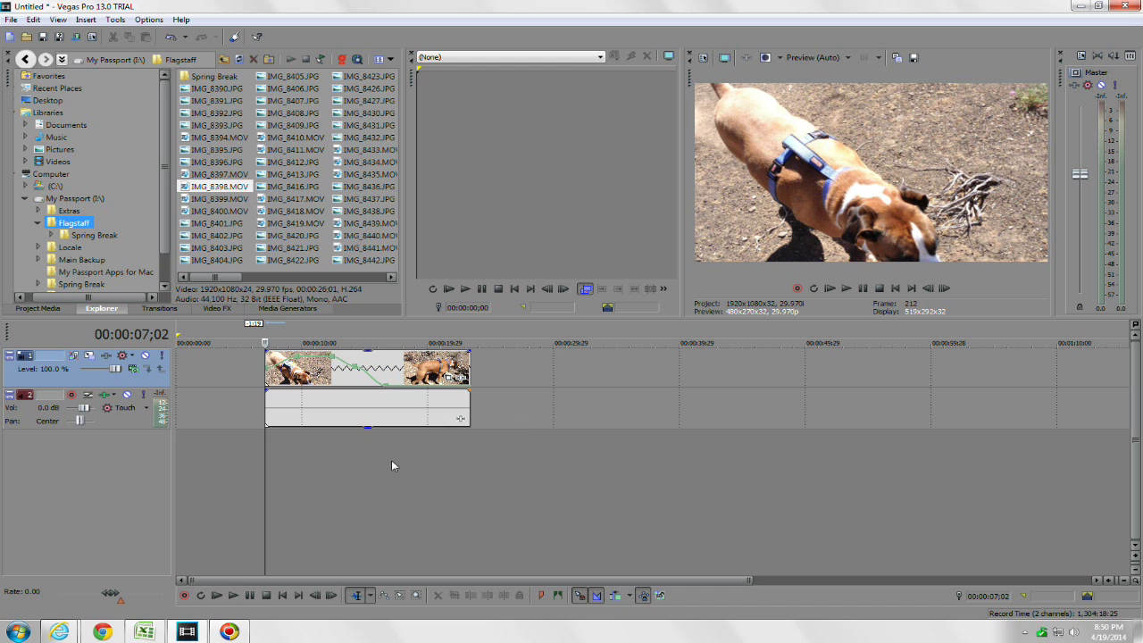
{"action": "right_click", "coordinate": [340, 381]}
{"action": "mouse_move", "coordinate": [362, 523]}
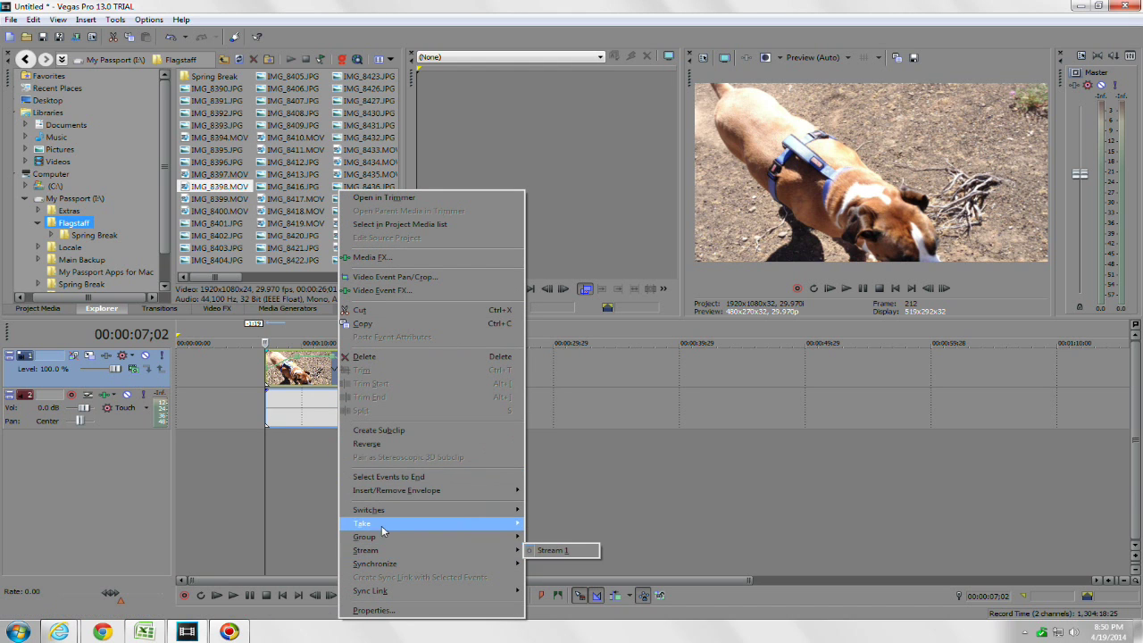
{"action": "mouse_move", "coordinate": [396, 491]}
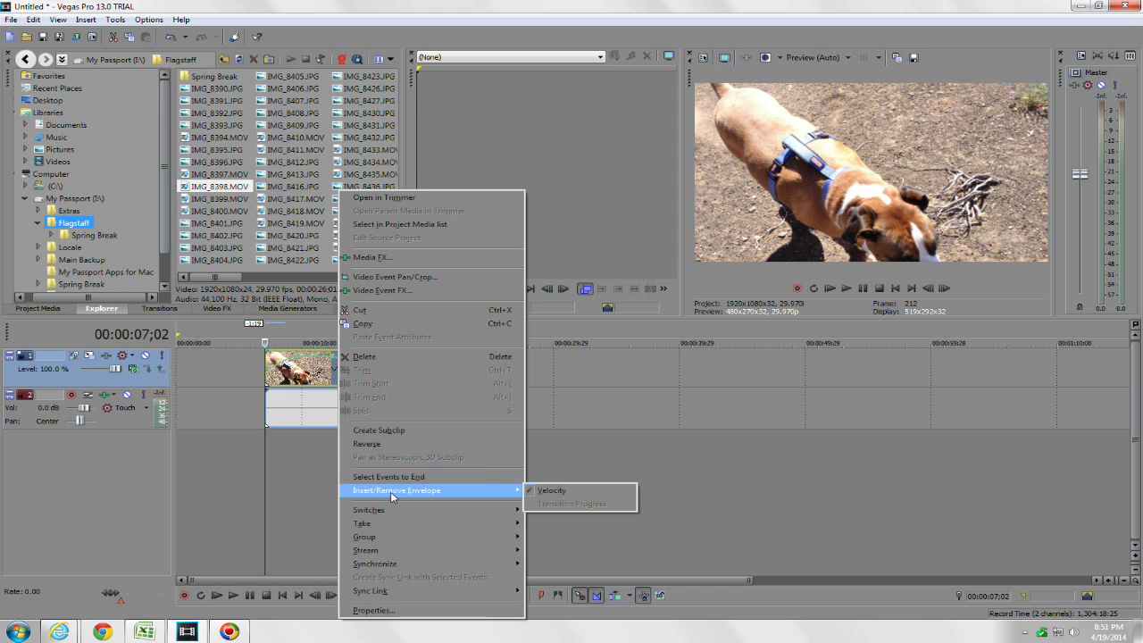
{"action": "left_click", "coordinate": [552, 490]}
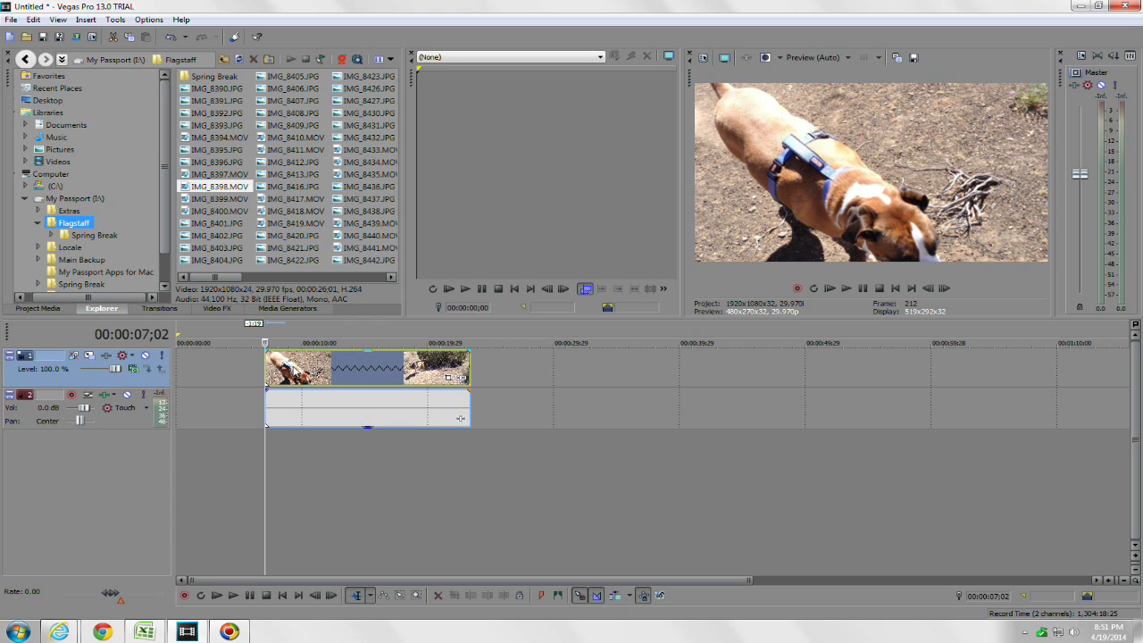
{"action": "left_click_drag", "start_coordinate": [353, 369], "coordinate": [334, 372]}
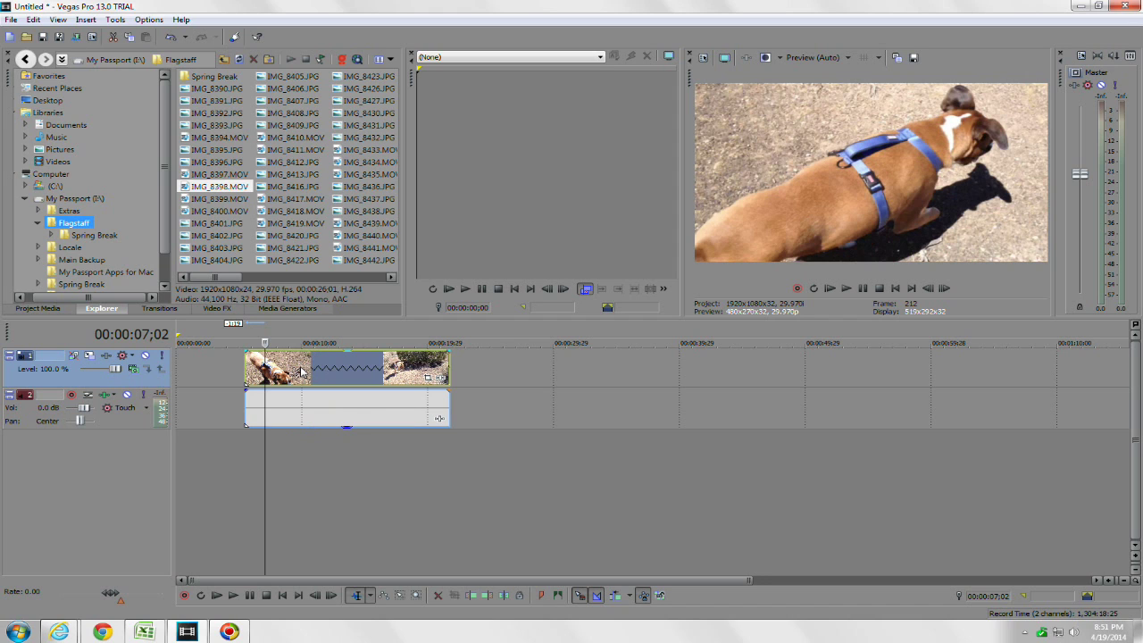
{"action": "right_click", "coordinate": [301, 371]}
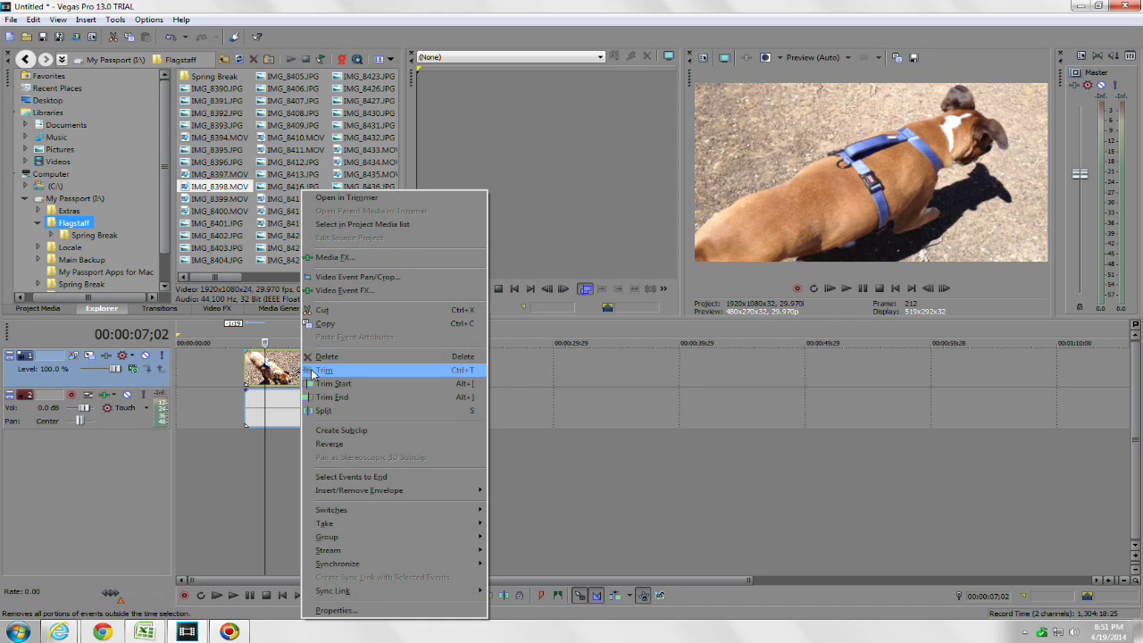
{"action": "mouse_move", "coordinate": [359, 490]}
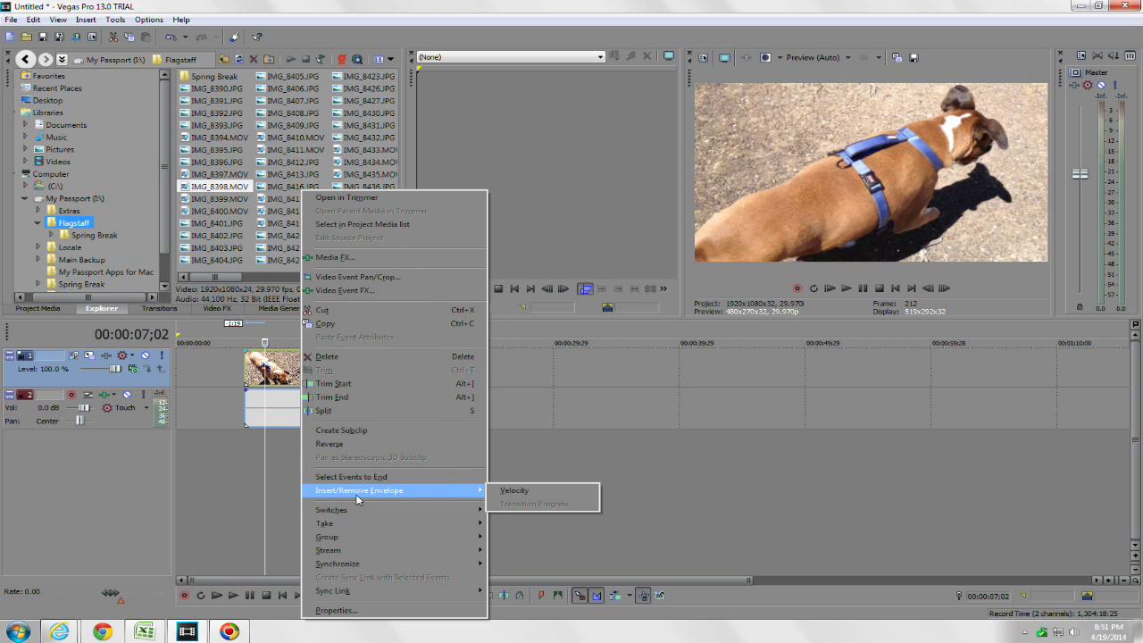
{"action": "left_click", "coordinate": [516, 491]}
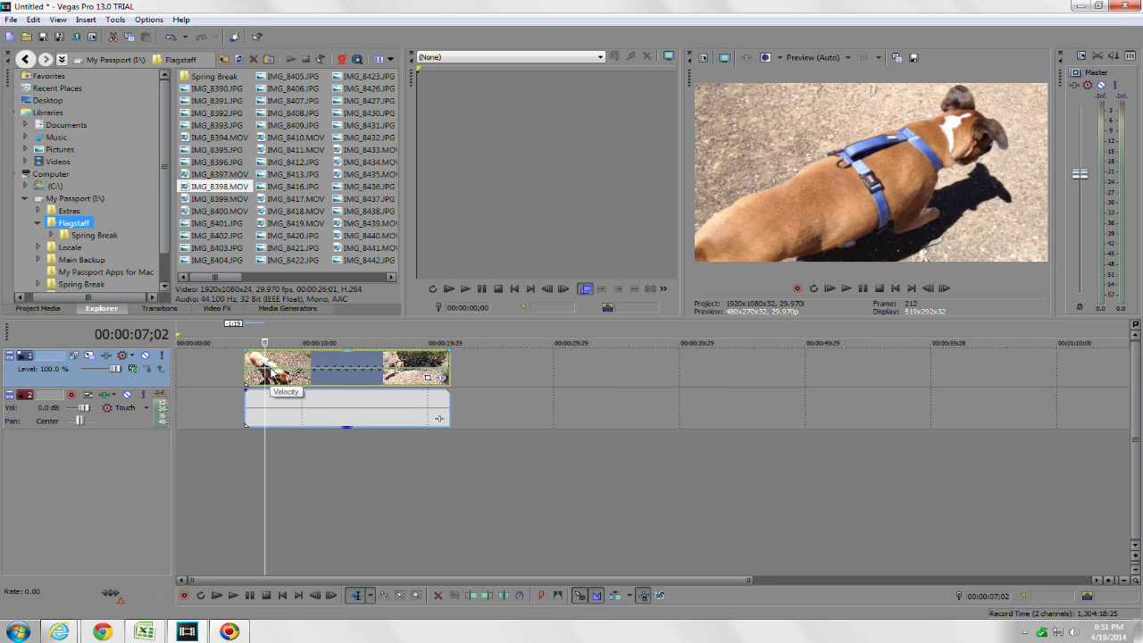
Step: Add velocity points at 00:00:07;14 (about 197%) and 00:00:10;09, peaking near 245%
{"action": "left_click", "coordinate": [271, 367]}
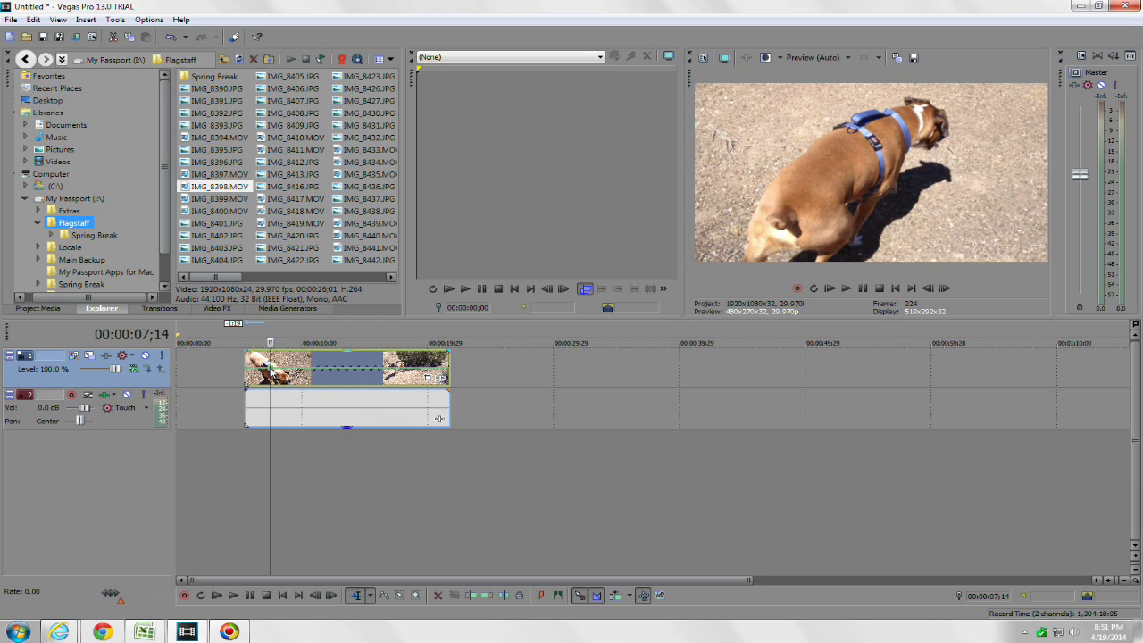
{"action": "left_click_drag", "start_coordinate": [268, 368], "coordinate": [273, 358]}
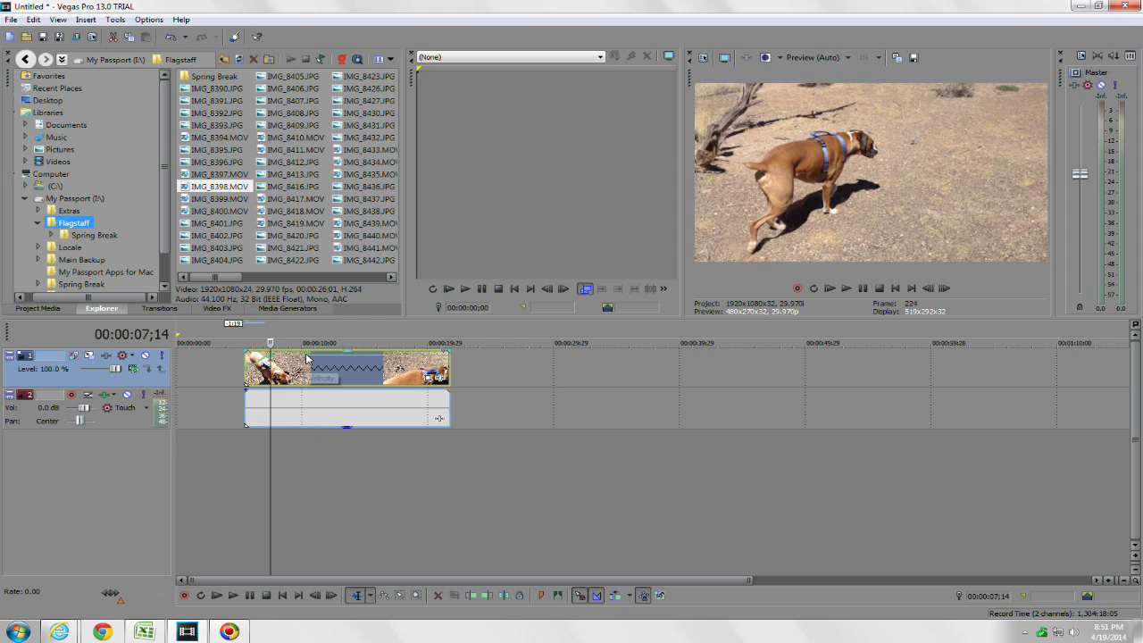
{"action": "left_click", "coordinate": [306, 358]}
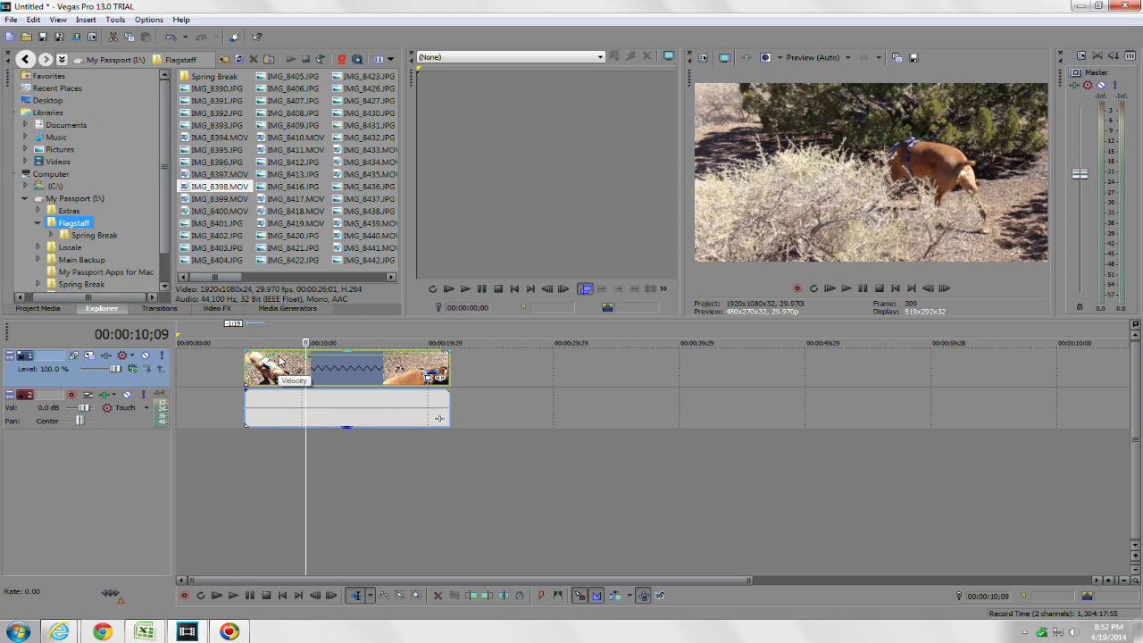
{"action": "left_click", "coordinate": [306, 358]}
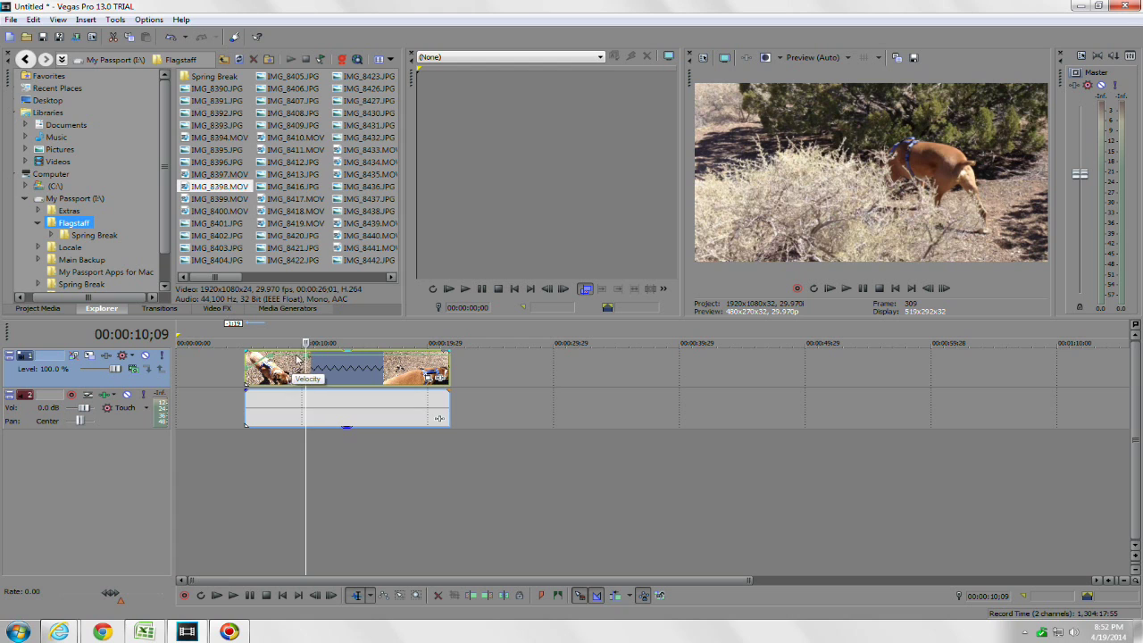
Step: Lower velocity to about 52% at 13;03, then drop the point near 14;05 to about -79%
{"action": "left_click", "coordinate": [342, 359]}
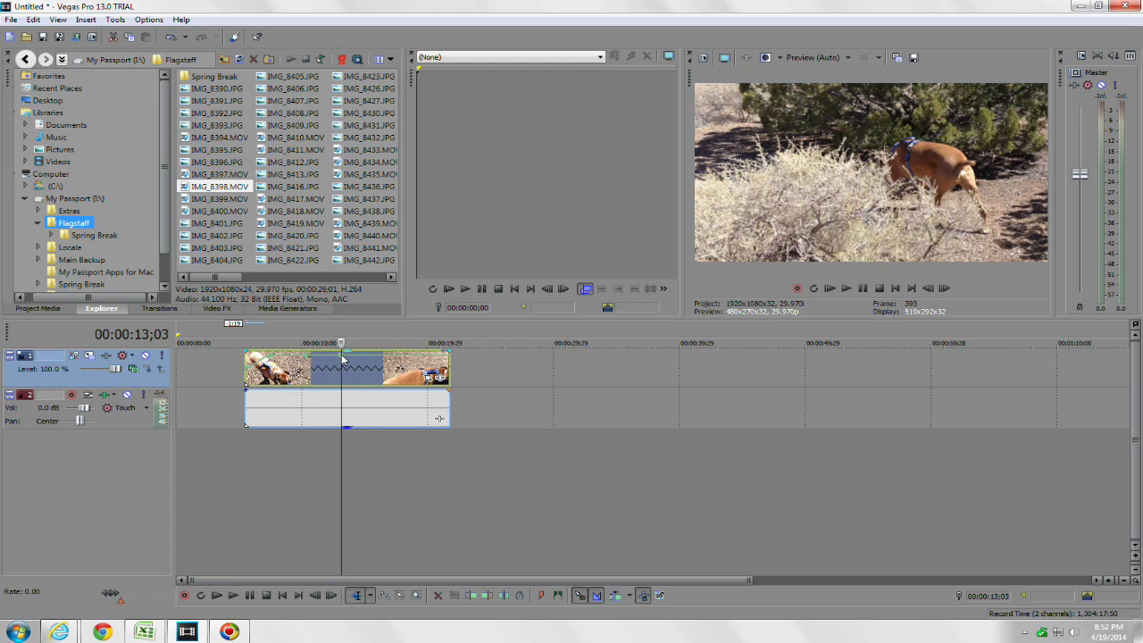
{"action": "left_click_drag", "start_coordinate": [342, 359], "coordinate": [344, 376]}
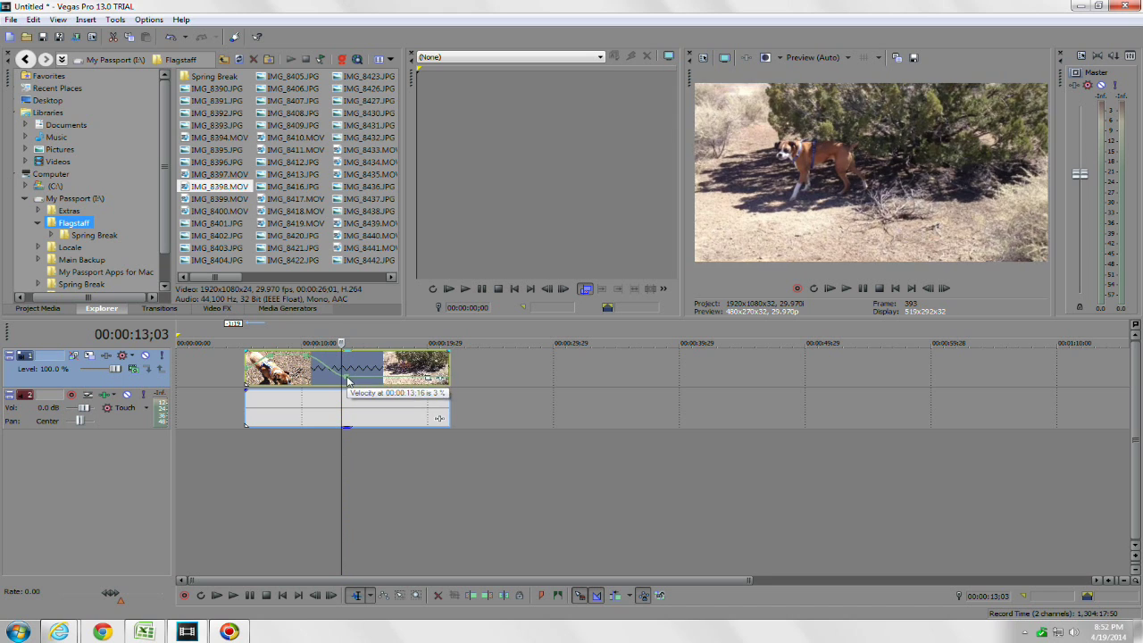
{"action": "left_click_drag", "start_coordinate": [345, 376], "coordinate": [345, 385]}
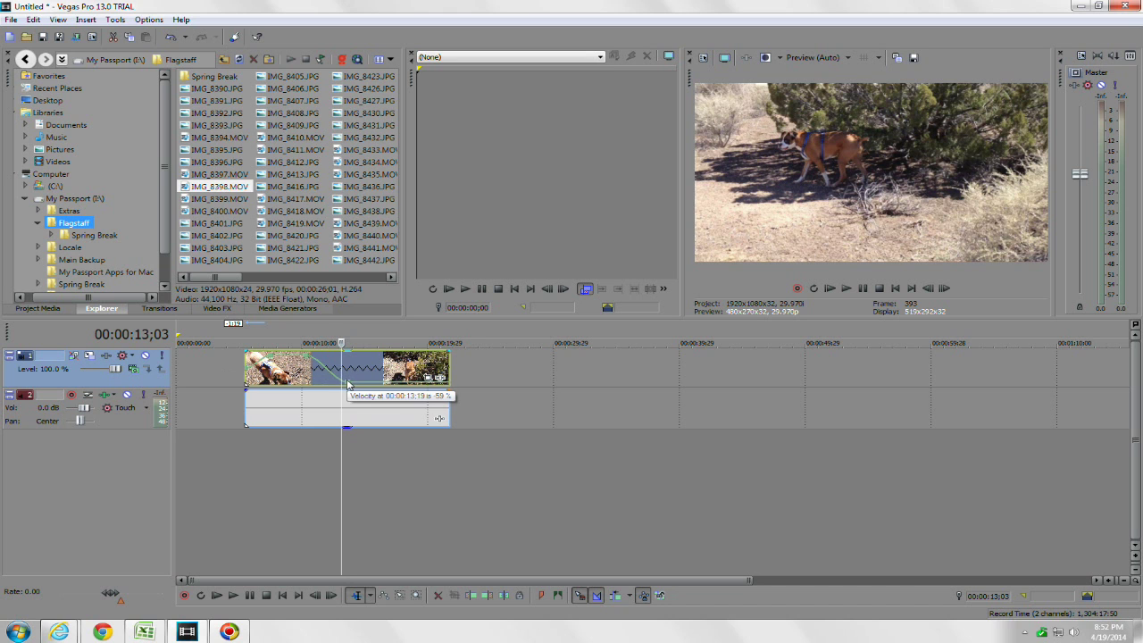
{"action": "mouse_move", "coordinate": [349, 383]}
{"action": "left_click_drag", "start_coordinate": [354, 386], "coordinate": [393, 375]}
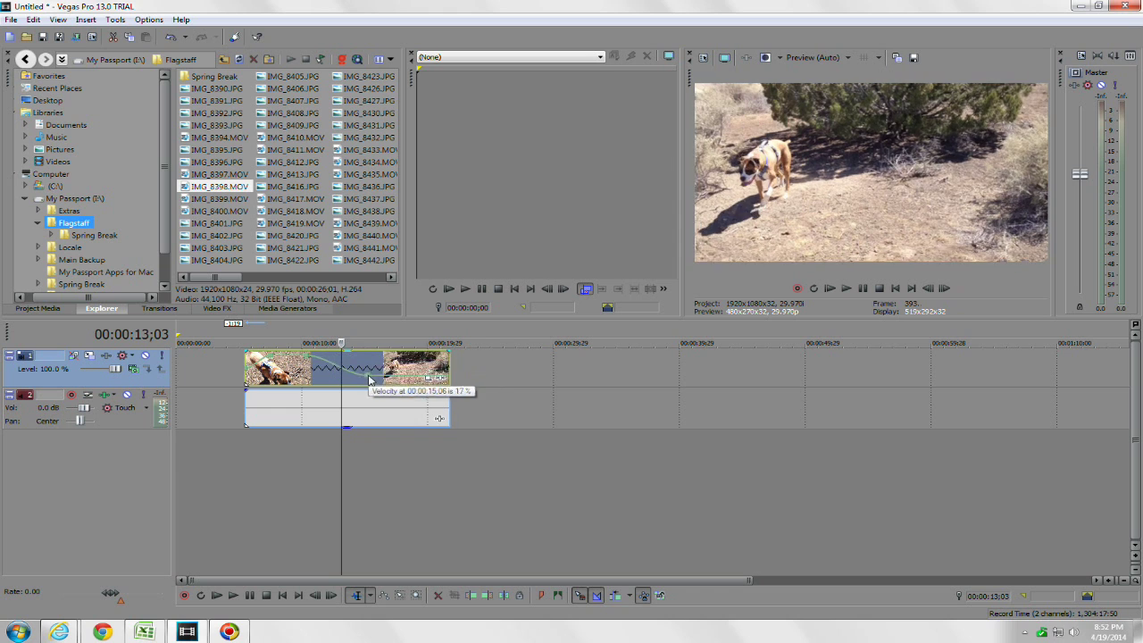
{"action": "mouse_move", "coordinate": [392, 375]}
{"action": "left_mouse_down"}
{"action": "mouse_move", "coordinate": [356, 361]}
{"action": "mouse_move", "coordinate": [363, 375]}
{"action": "left_mouse_up"}
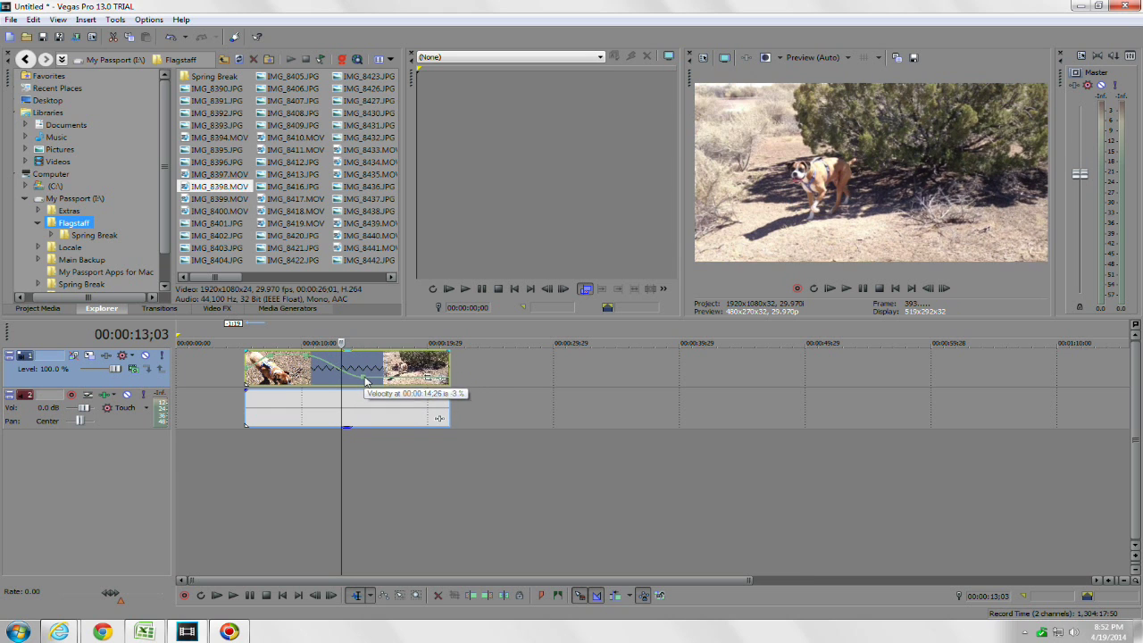
{"action": "left_click_drag", "start_coordinate": [363, 375], "coordinate": [367, 387]}
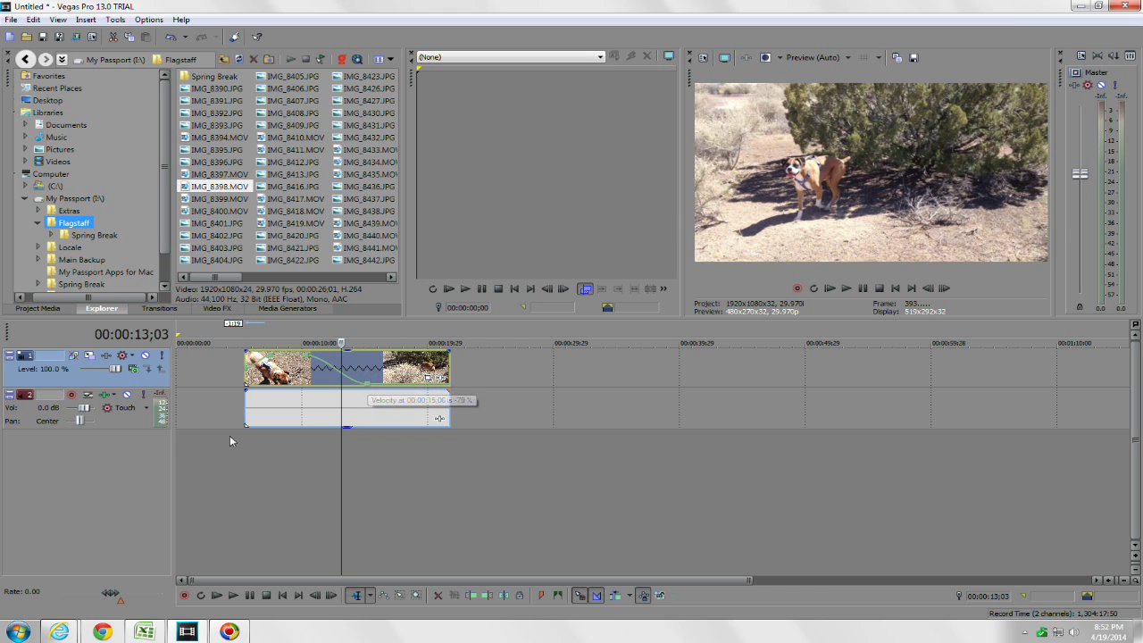
Step: Play the dog clip from its start to preview the speed-up and reverse
{"action": "left_click", "coordinate": [244, 443]}
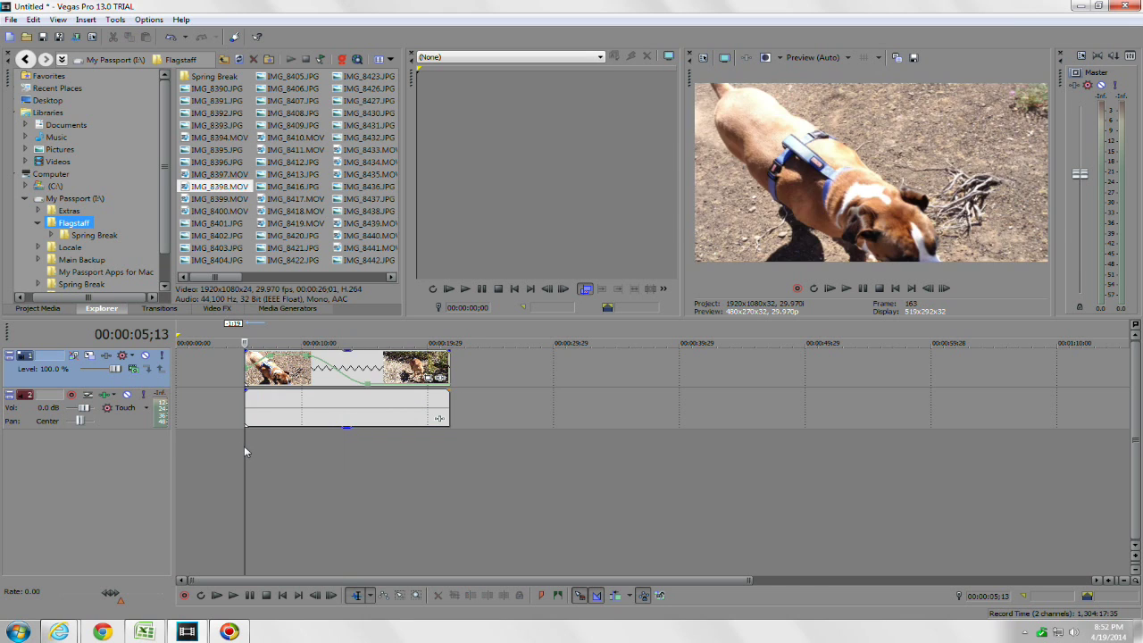
{"action": "left_click", "coordinate": [233, 595]}
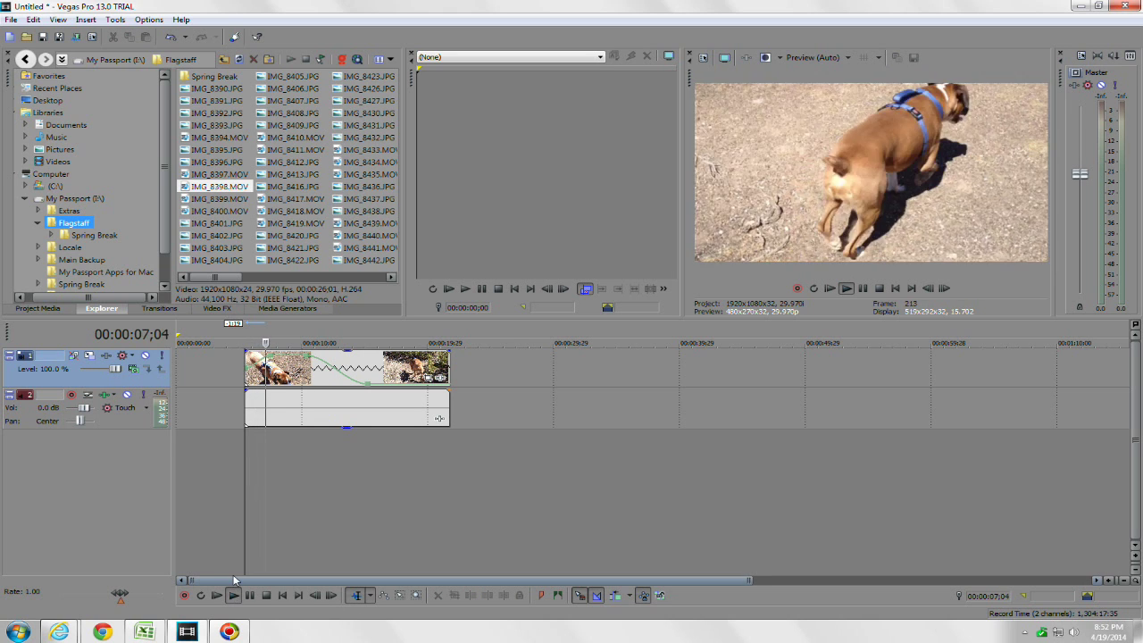